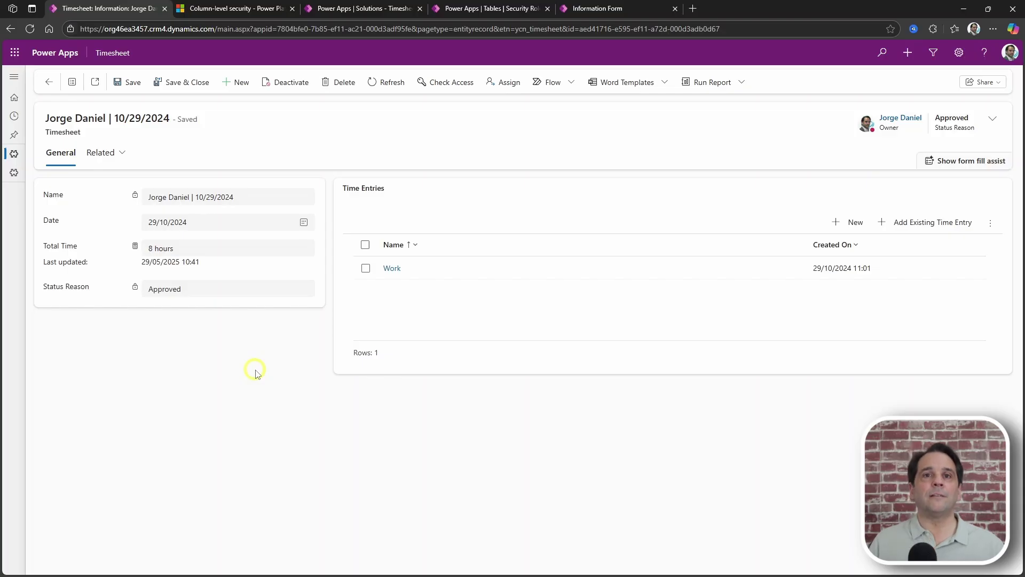
Read the 'Which columns can be secured?' docs, then return to the Timesheet solution's security roles.
left_click(224, 8)
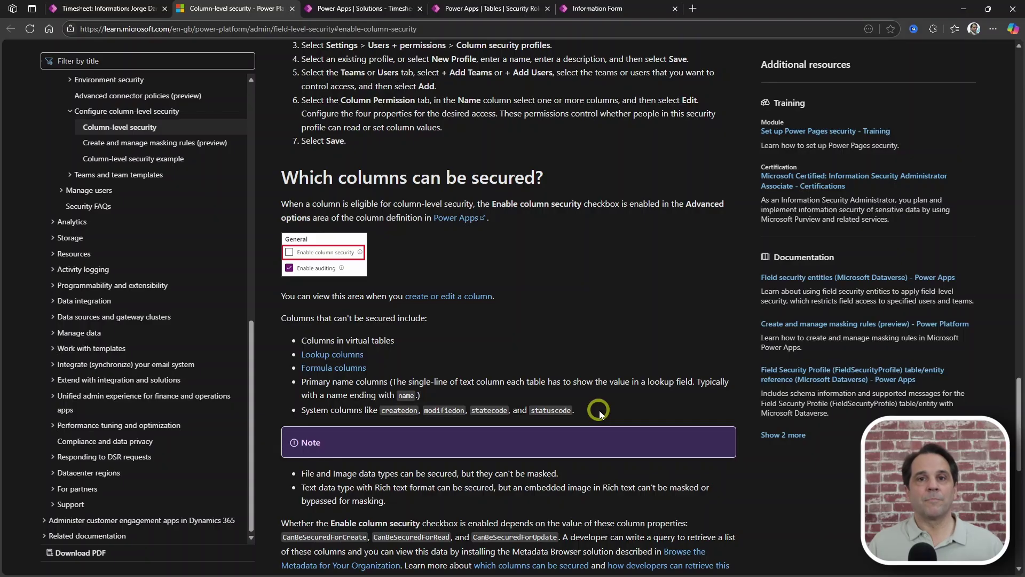
left_click(342, 8)
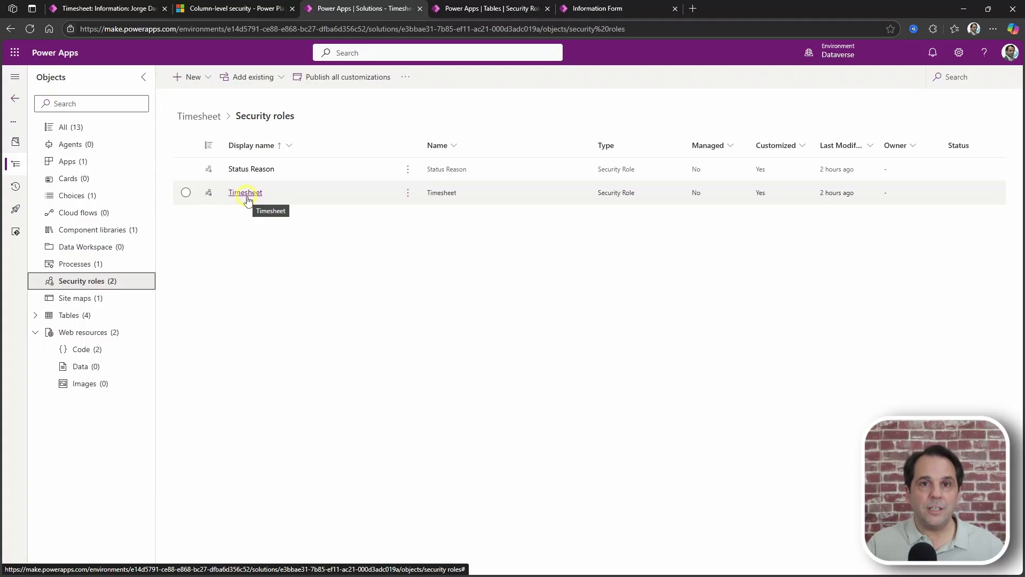
left_click(478, 9)
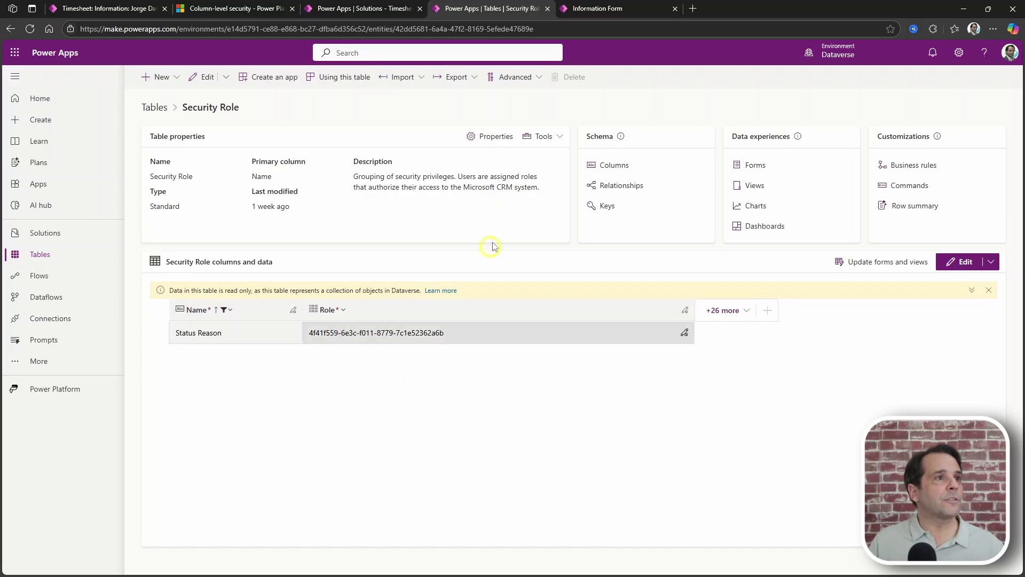
left_click(363, 12)
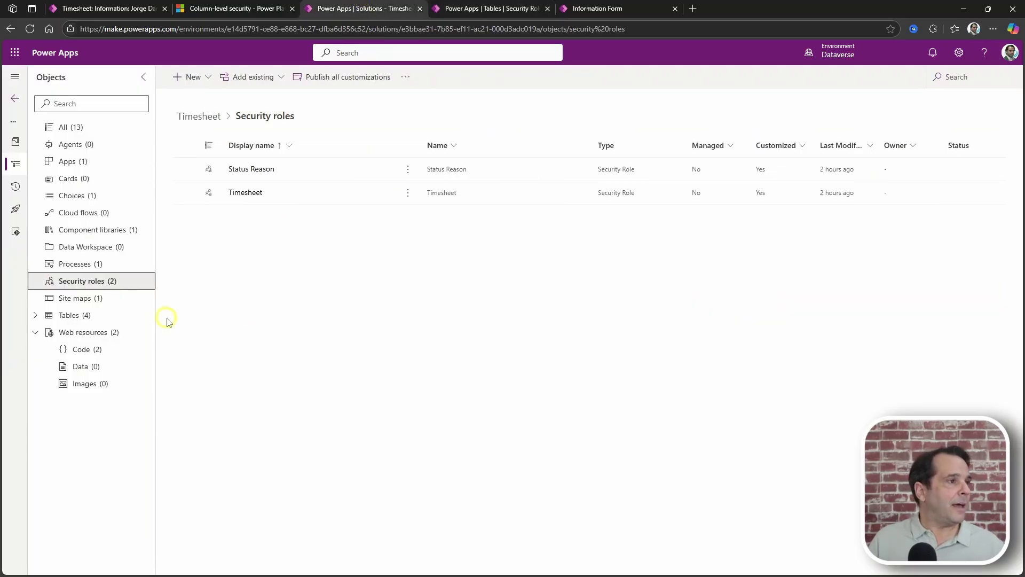
Show the solution's web resources and select the header Status Reason disabling block in setStatusCodeReadOnlyForRoles.
left_click(74, 331)
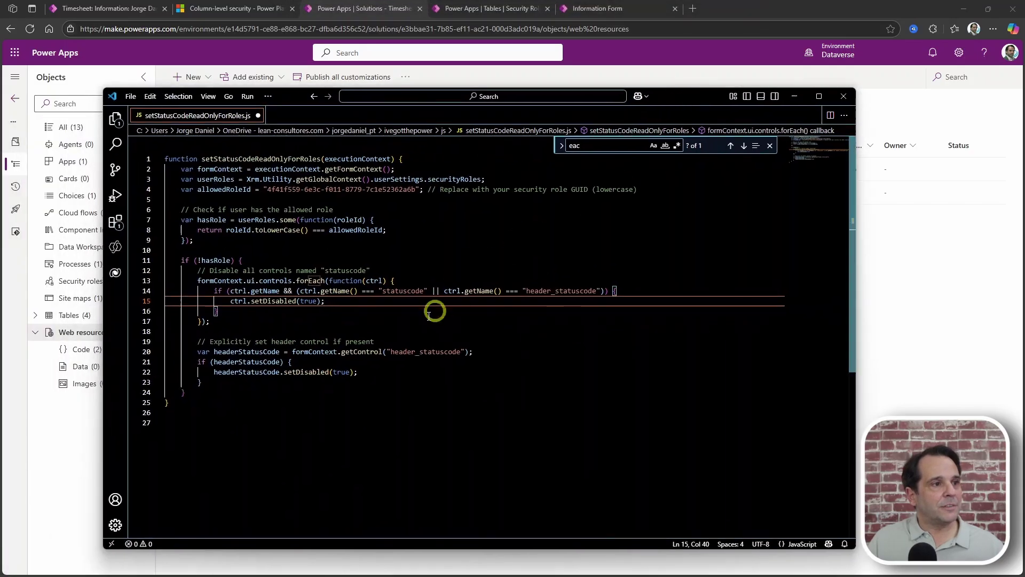
left_click_drag(186, 392, 164, 351)
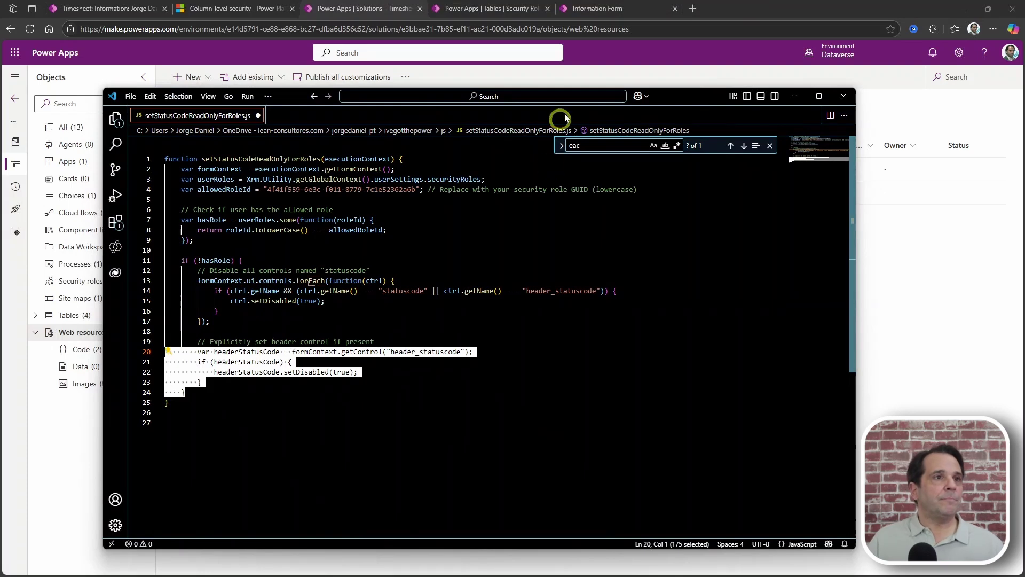
Check the On Load handler calling setStatusCodeReadOnlyForRoles, then return to the approved timesheet.
left_click(633, 8)
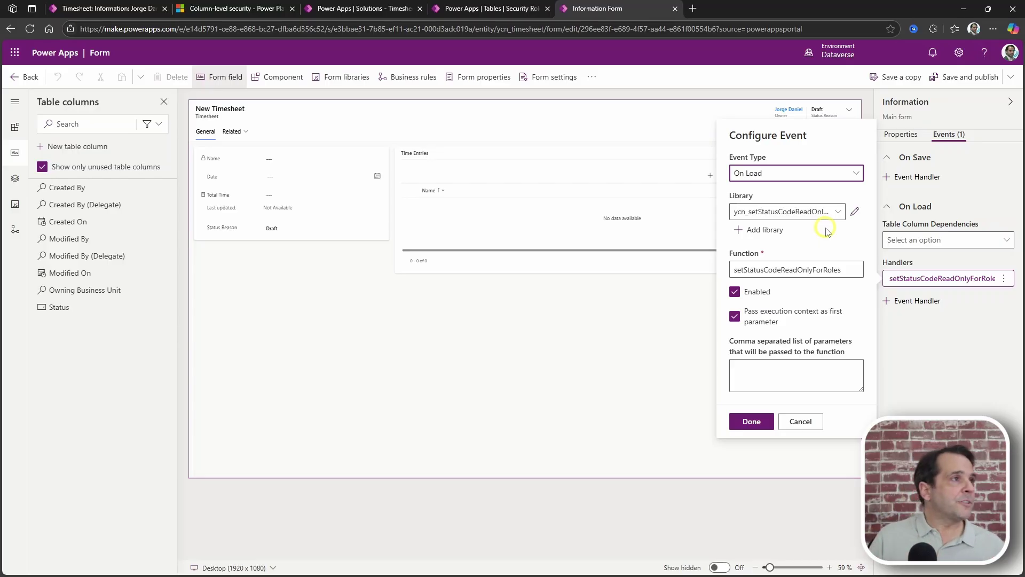
left_click(110, 10)
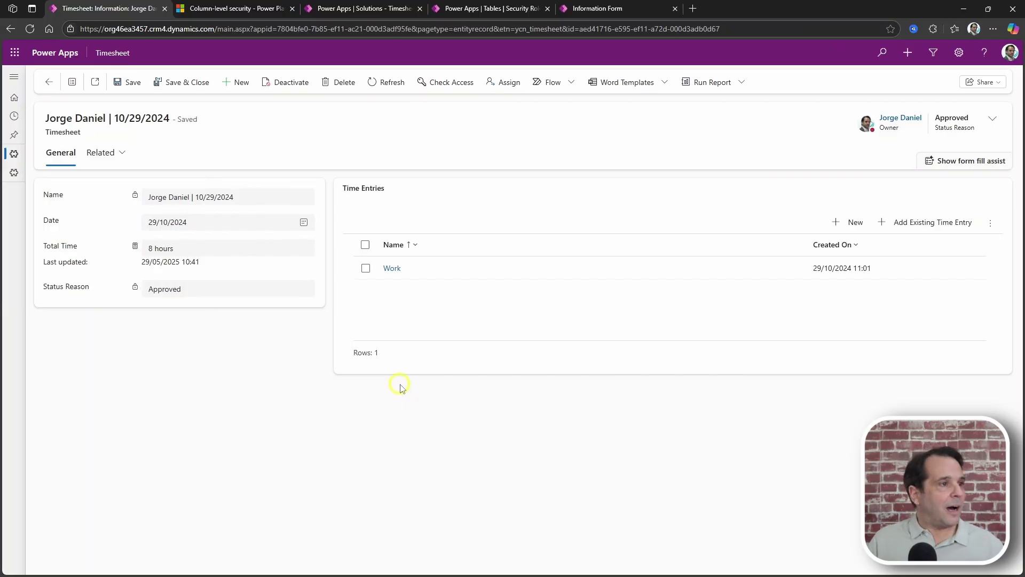
Verify Status Reason is locked on the form and header, then bring up Alter Ego's draft timesheet.
left_click_drag(222, 291, 83, 291)
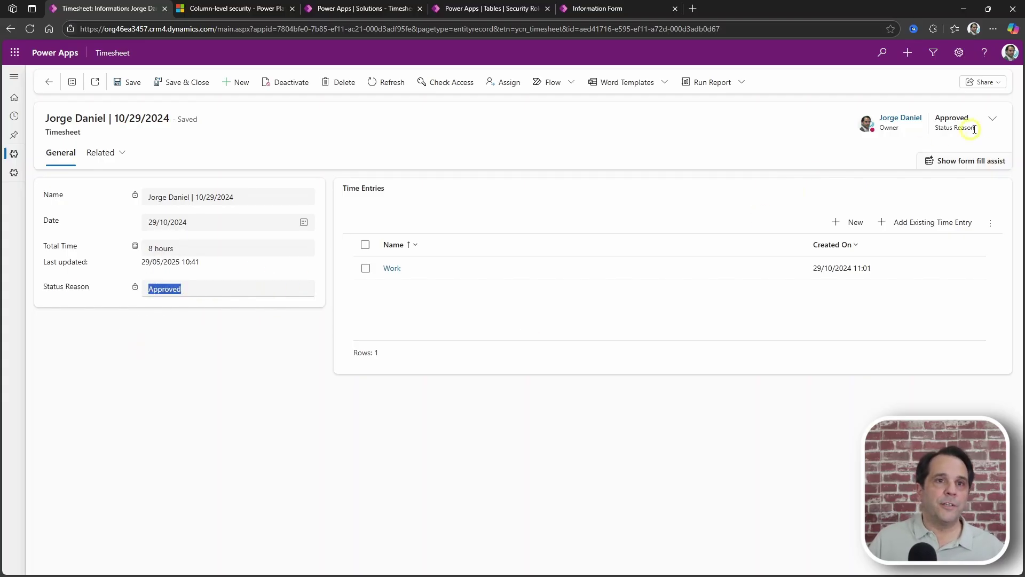
left_click(992, 119)
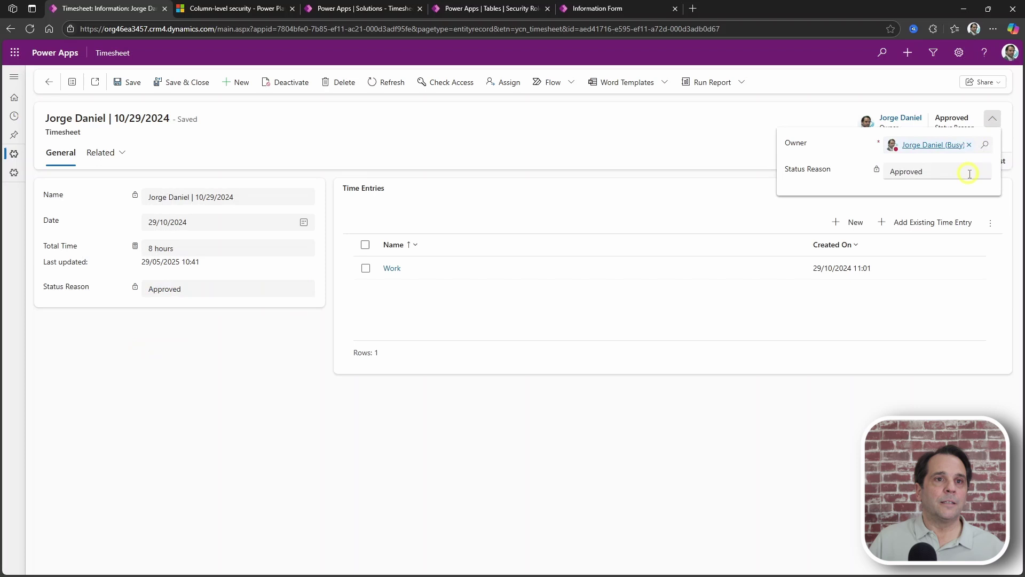
left_click(738, 537)
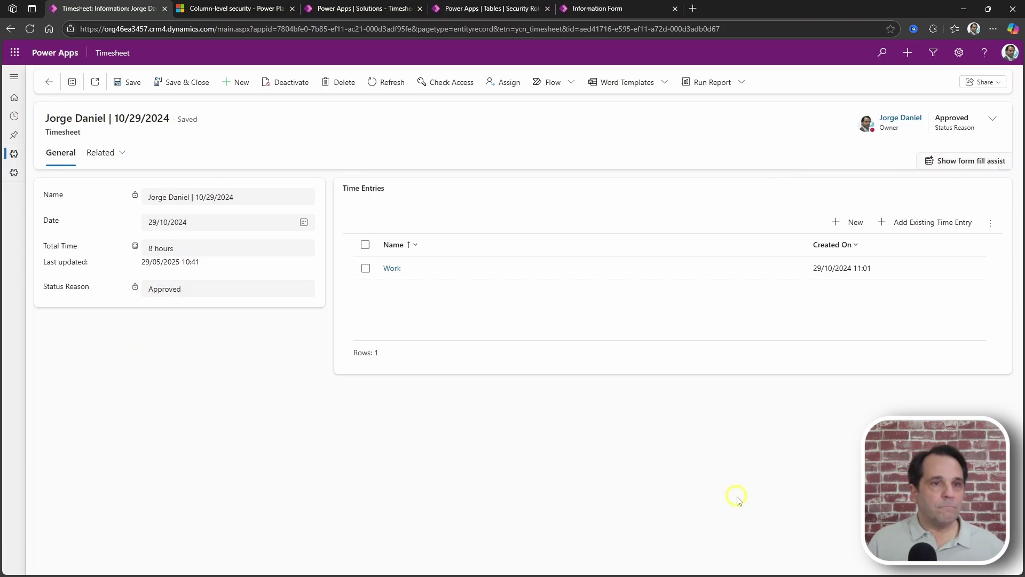
left_click(965, 10)
left_click(798, 101)
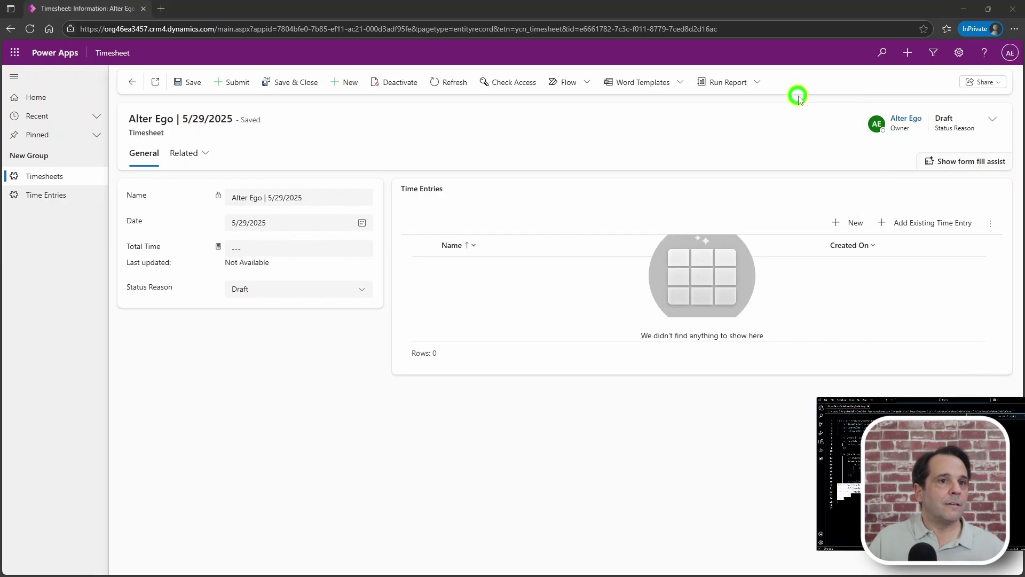
List the form's and header's Status Reason choices: Active, Draft, Submitted, Approved, Reject.
left_click(360, 290)
left_click(295, 428)
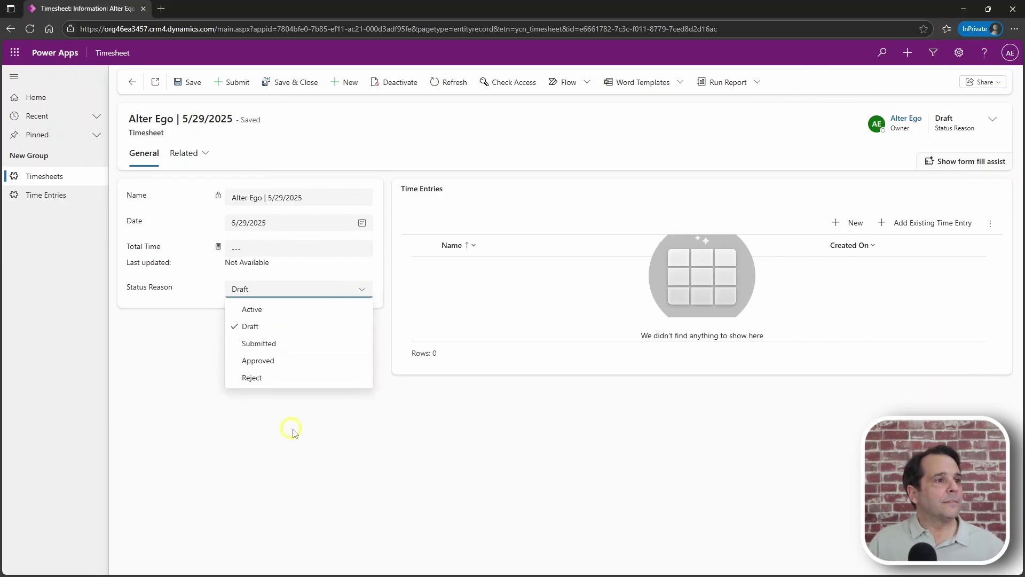
left_click(991, 120)
left_click(981, 171)
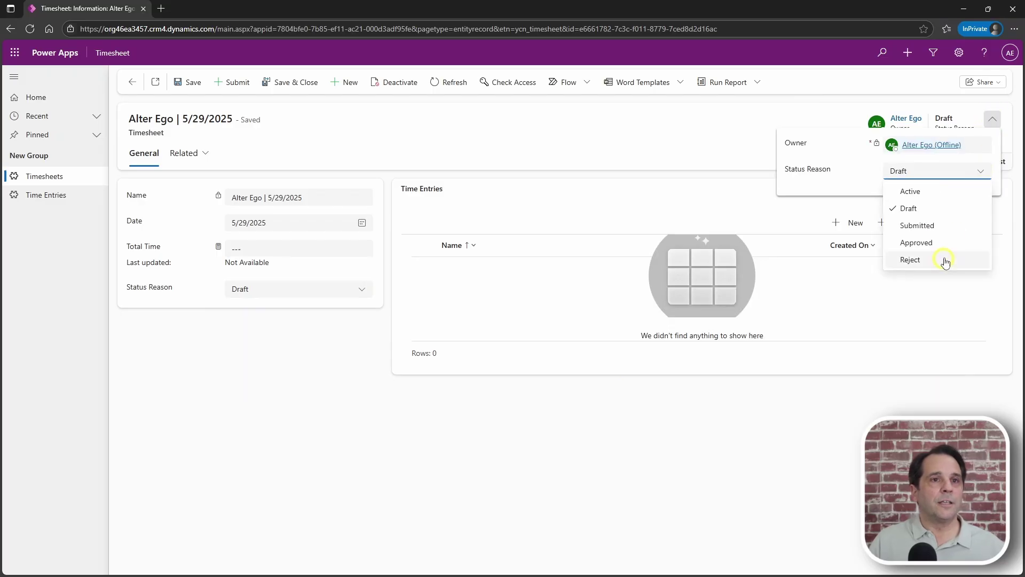